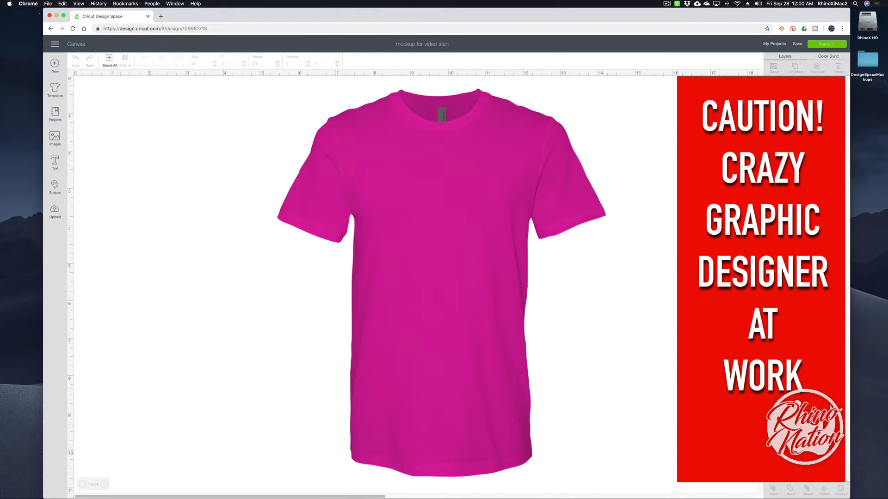
Recolor the pink T-shirt layer to blue #4171D8
{"action": "left_click", "coordinate": [441, 283]}
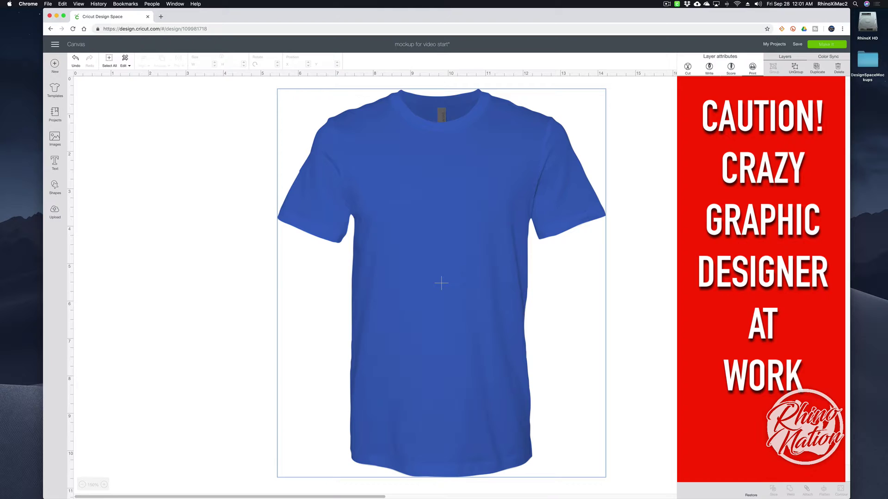
{"action": "key", "text": "Escape"}
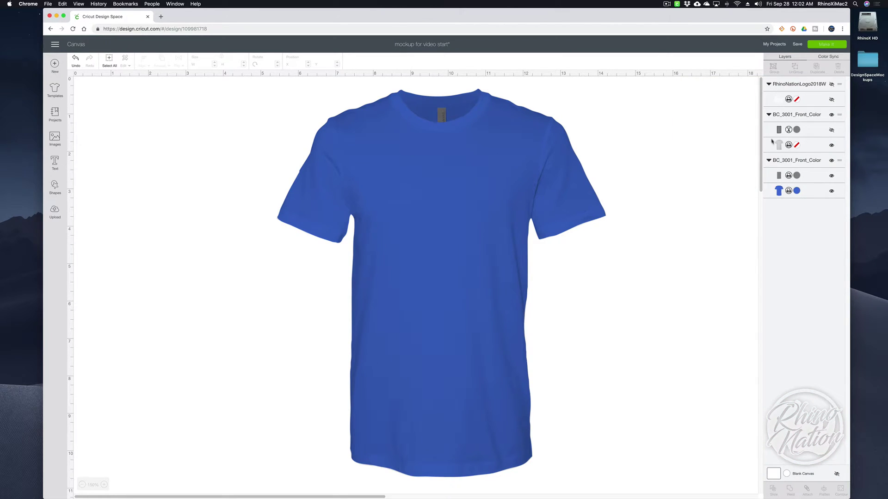
Try pulling the gray shadow shirt and the blue color shirt apart on the canvas, and undo both moves
{"action": "left_click_drag", "start_coordinate": [548, 190], "coordinate": [663, 190]}
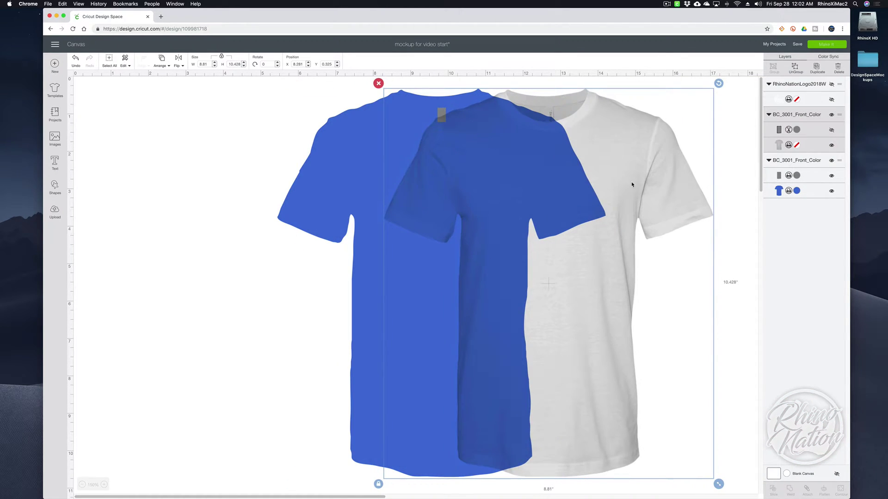
{"action": "left_click_drag", "start_coordinate": [366, 159], "coordinate": [245, 157]}
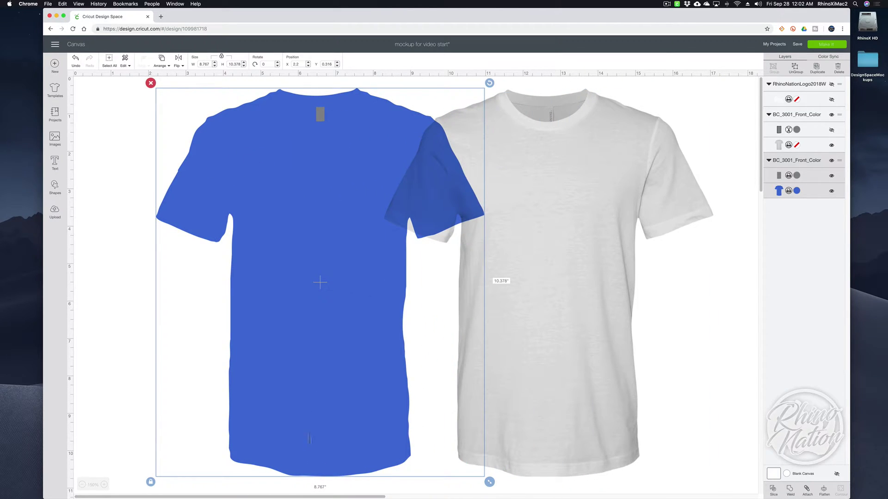
{"action": "key", "text": "super+z"}
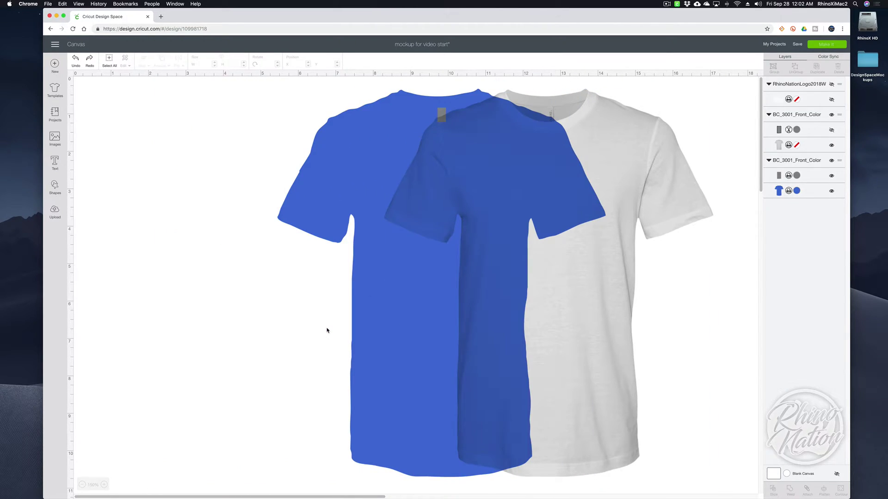
{"action": "key", "text": "super+z"}
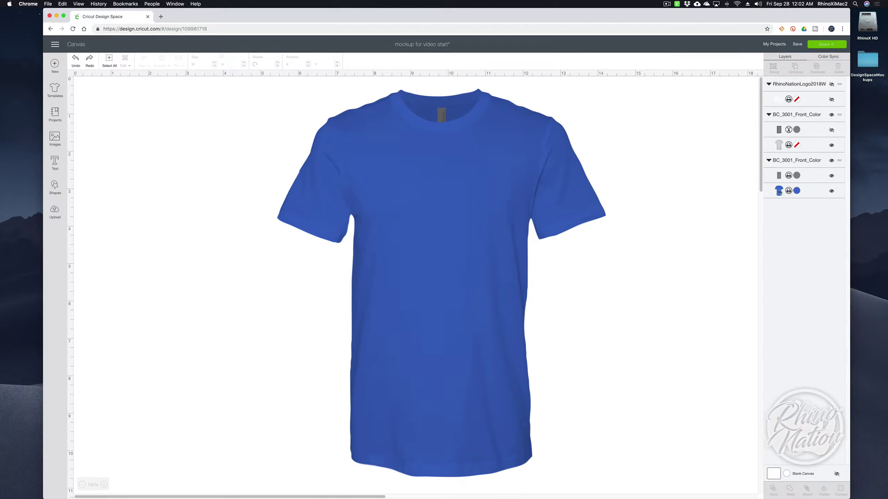
Try several basic colors on the T-shirt color layer, finishing with the custom green #2ED196
{"action": "left_click", "coordinate": [797, 191]}
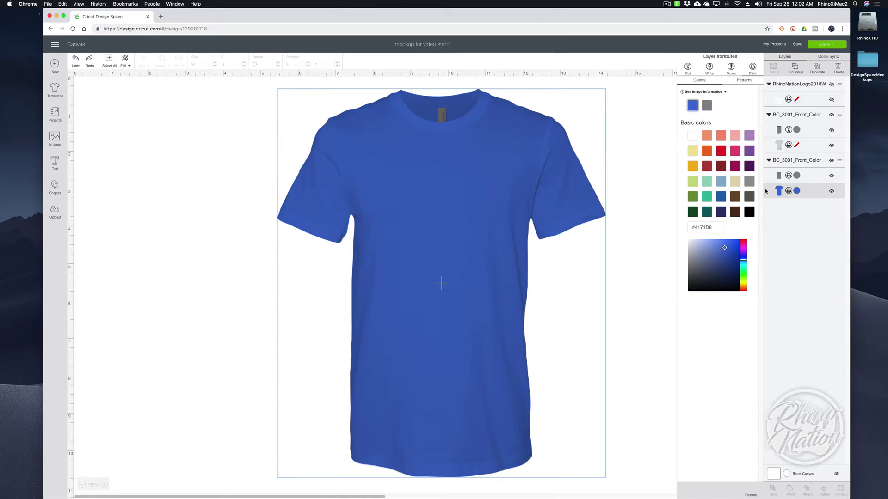
{"action": "left_click", "coordinate": [706, 135]}
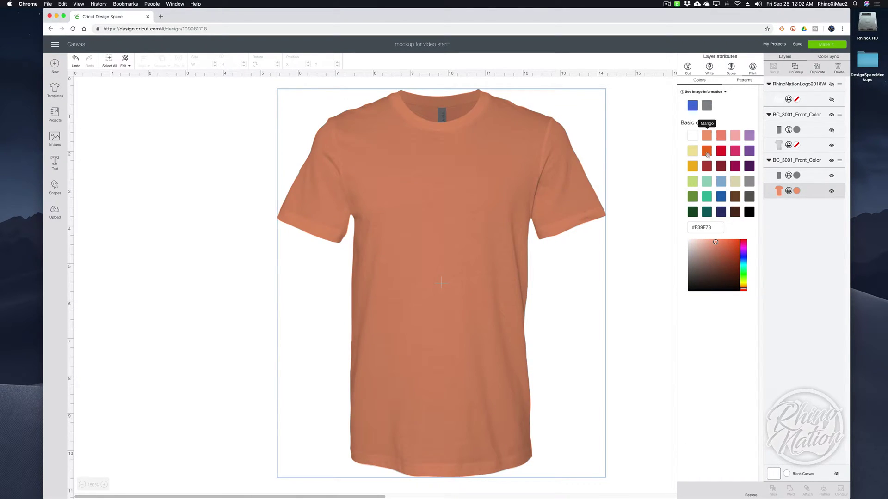
{"action": "left_click", "coordinate": [734, 151]}
{"action": "left_click", "coordinate": [720, 186]}
{"action": "left_click_drag", "start_coordinate": [745, 264], "coordinate": [728, 249]}
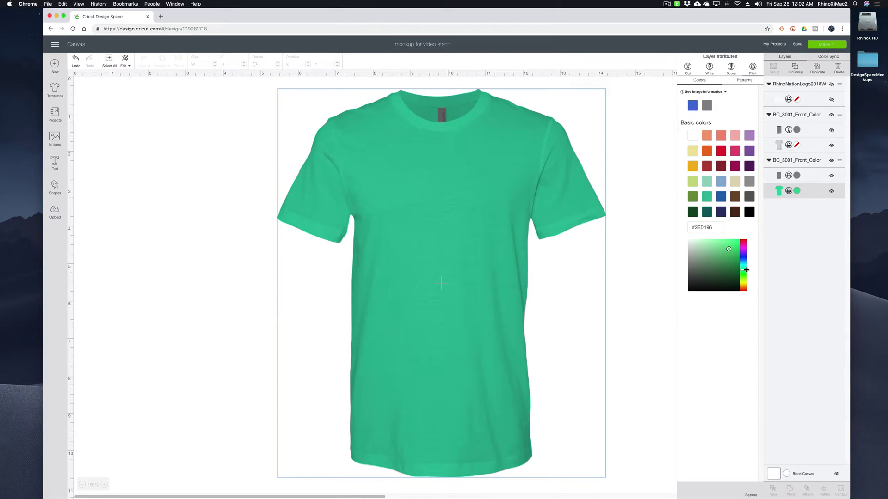
{"action": "left_click", "coordinate": [648, 249]}
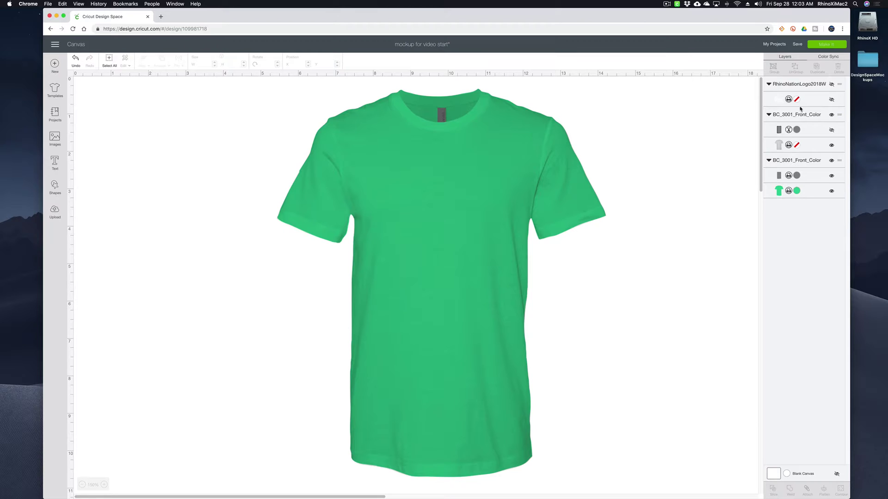
Show the hidden RhinoNationLogo2018W layer and enlarge the logo slightly on the T-shirt's chest
{"action": "left_click", "coordinate": [832, 100]}
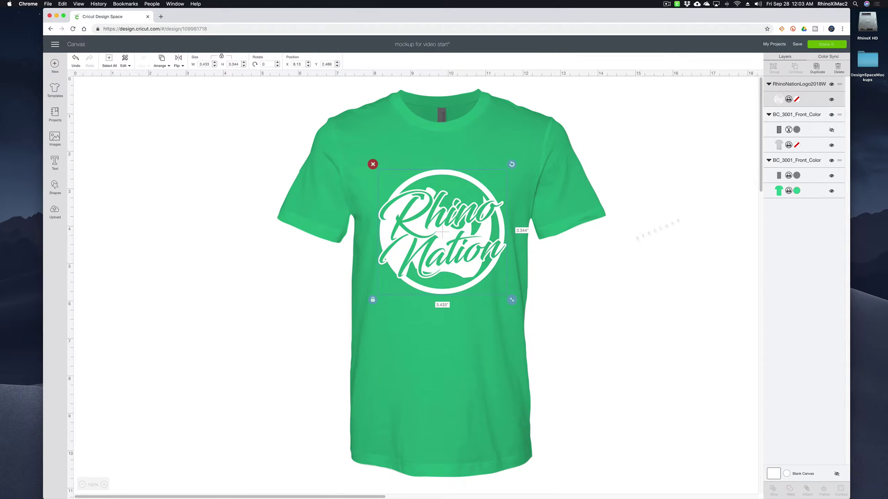
{"action": "left_click_drag", "start_coordinate": [512, 301], "coordinate": [516, 307]}
{"action": "left_click", "coordinate": [603, 291]}
{"action": "left_click", "coordinate": [617, 292]}
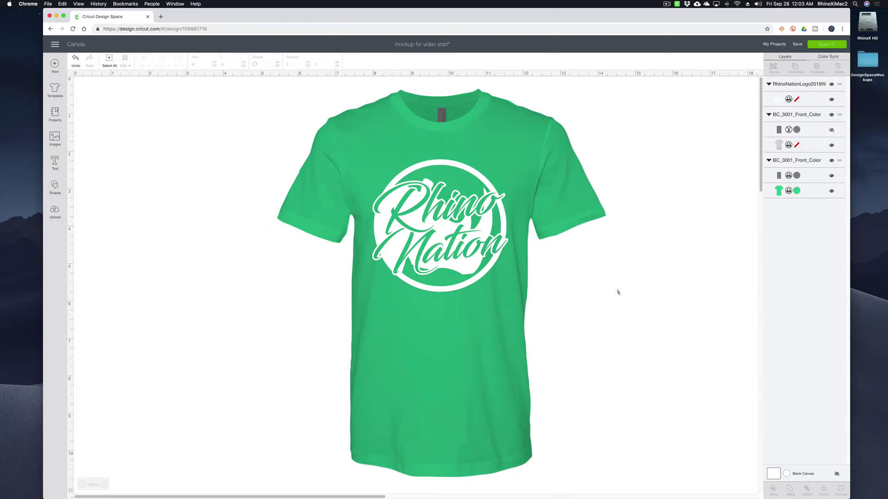
Recolor the T-shirt color layer to the custom blue #438AE4 and save the project
{"action": "left_click", "coordinate": [797, 191]}
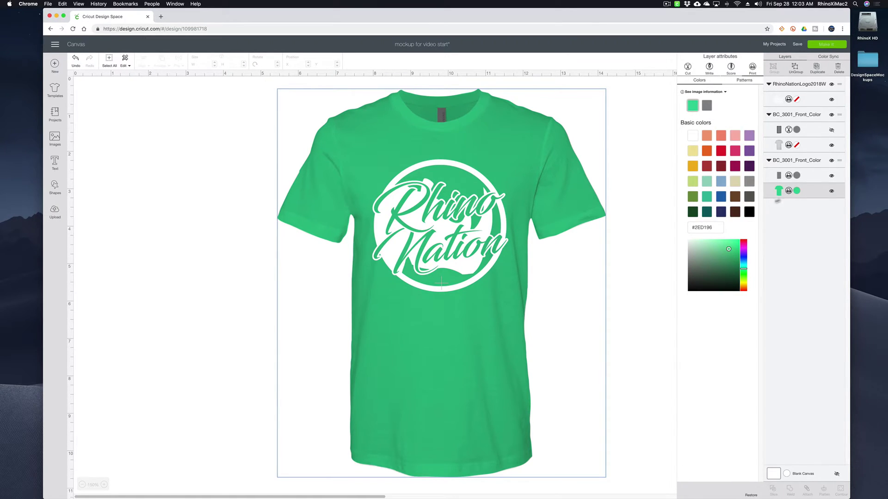
{"action": "left_click", "coordinate": [721, 181]}
{"action": "left_click_drag", "start_coordinate": [716, 246], "coordinate": [725, 245]}
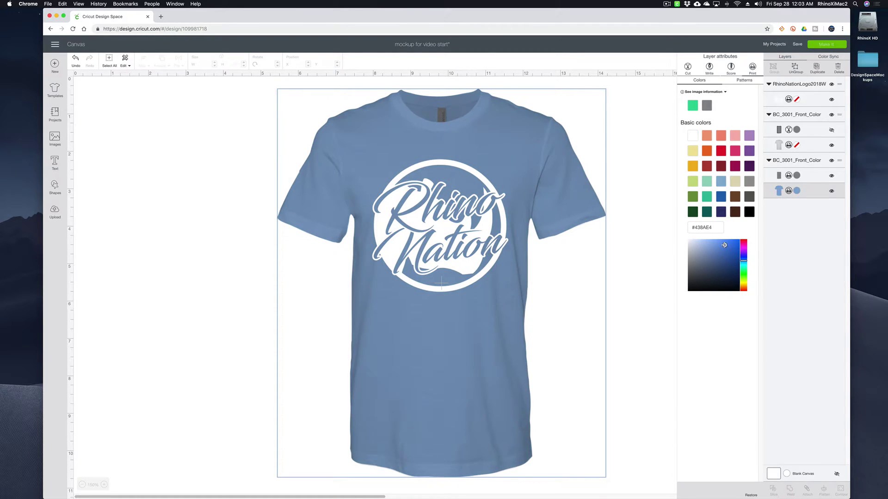
{"action": "left_click", "coordinate": [636, 286]}
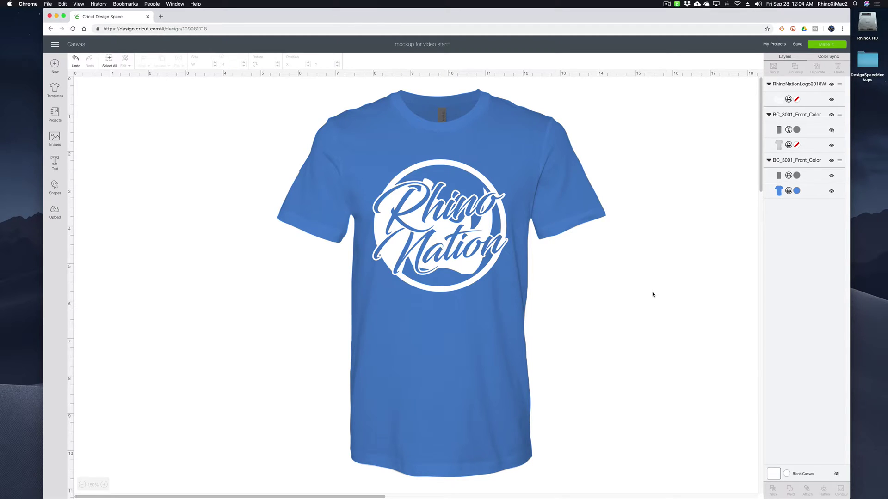
{"action": "left_click", "coordinate": [797, 44]}
{"action": "left_click", "coordinate": [799, 58]}
Upload BC_3001_Front_Color.svg from the DesignSpaceMockups folder as an image and save it with the tag "mockup"
{"action": "left_click", "coordinate": [54, 210]}
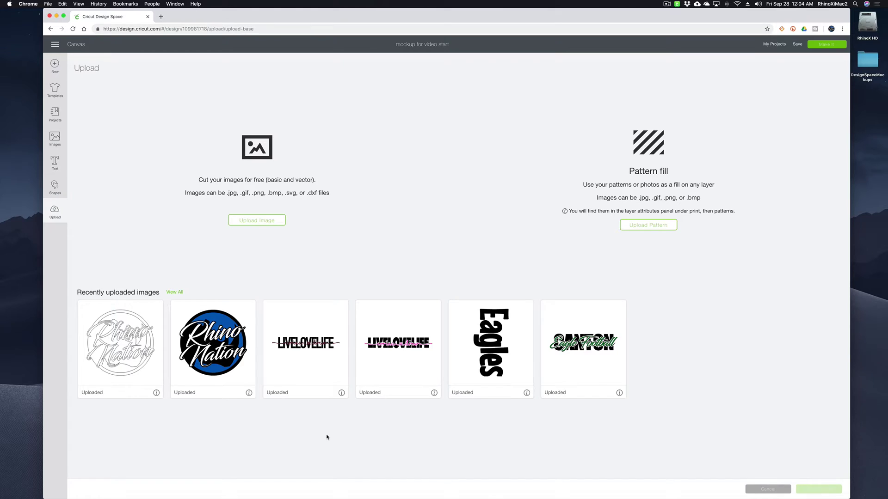
{"action": "left_click", "coordinate": [252, 221]}
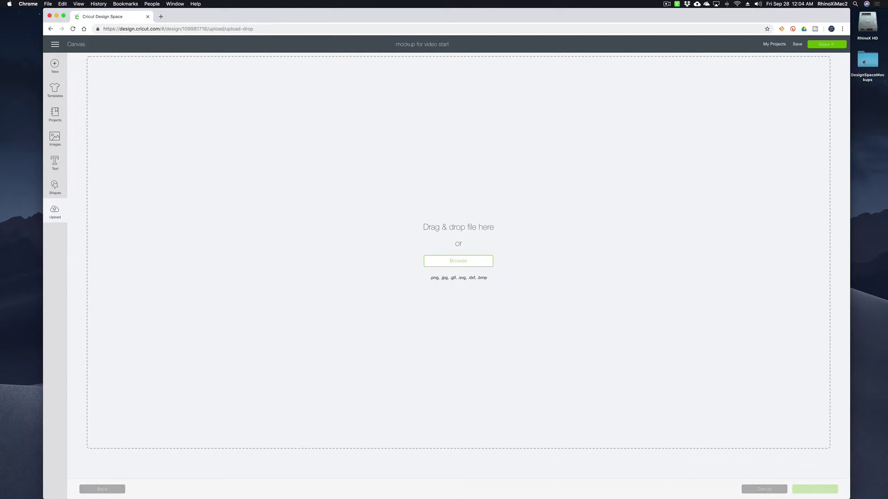
{"action": "double_click", "coordinate": [866, 66]}
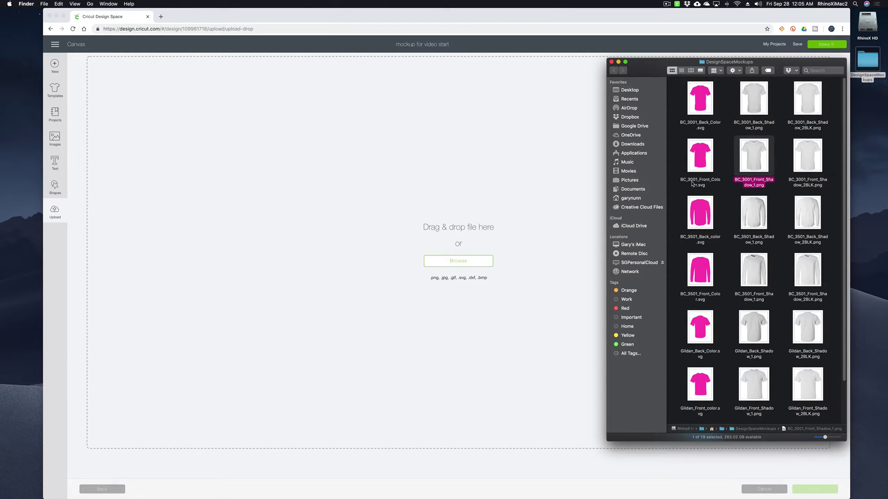
{"action": "left_click_drag", "start_coordinate": [702, 184], "coordinate": [455, 257]}
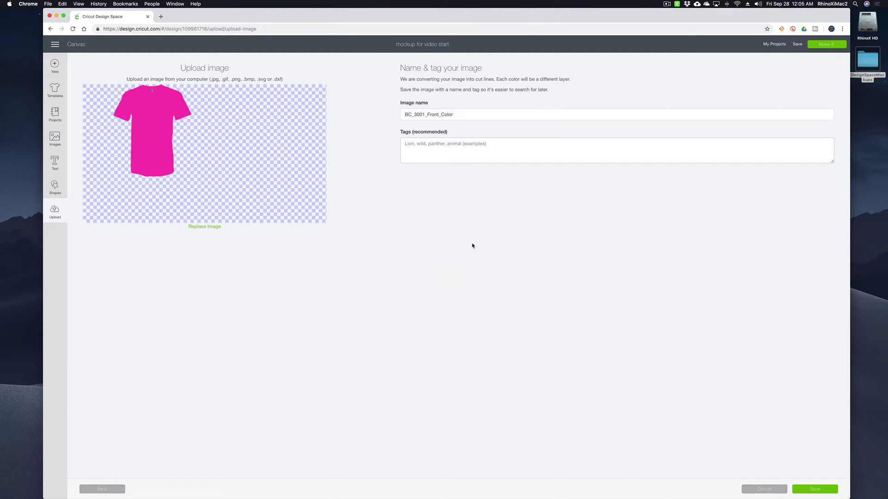
{"action": "left_click", "coordinate": [452, 144]}
{"action": "type", "text": "mockup"}
{"action": "left_click", "coordinate": [815, 490]}
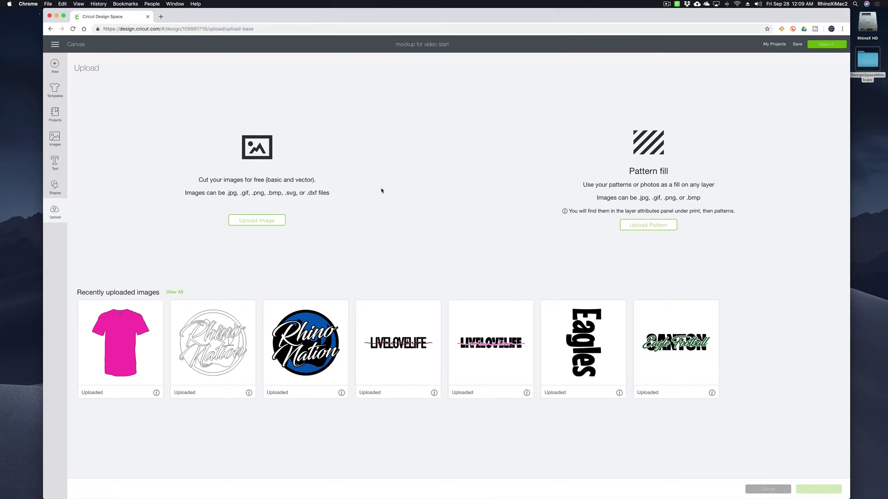
Try uploading BC_3001_Front_Shadow_1.png as an image, using the Complex type and the print then cut option
{"action": "left_click", "coordinate": [265, 220]}
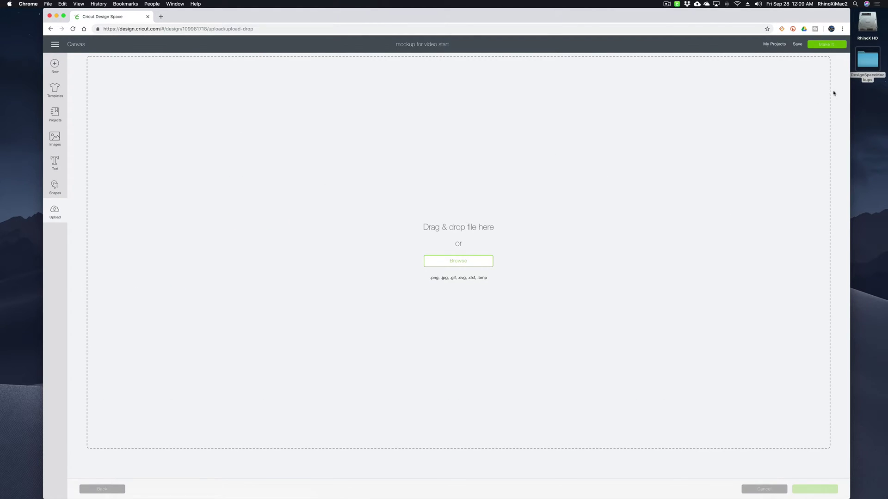
{"action": "double_click", "coordinate": [867, 59]}
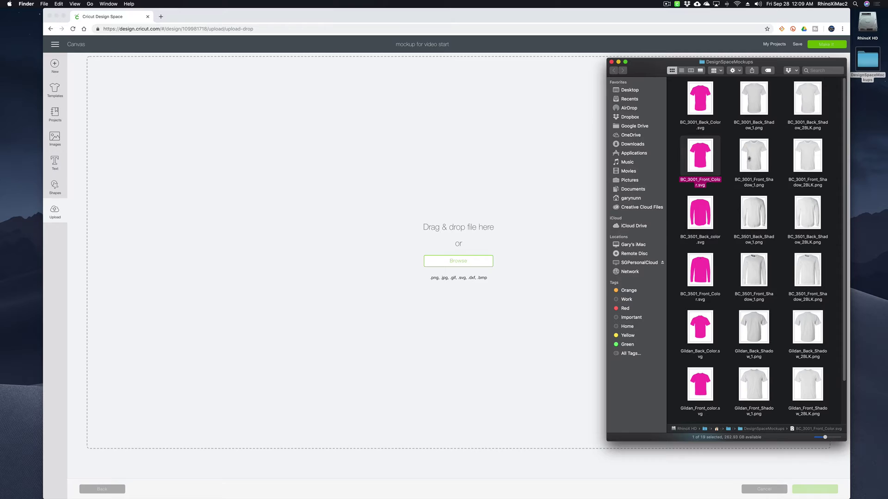
{"action": "left_click_drag", "start_coordinate": [748, 158], "coordinate": [459, 268]}
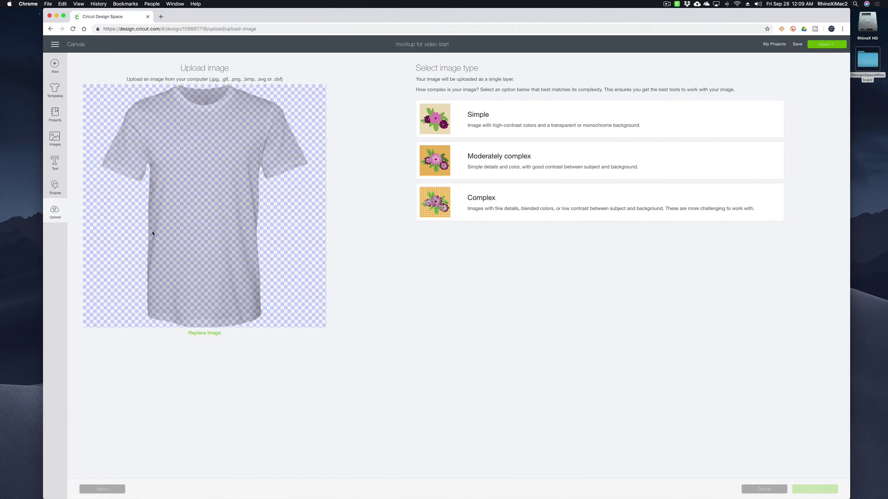
{"action": "left_click", "coordinate": [428, 202]}
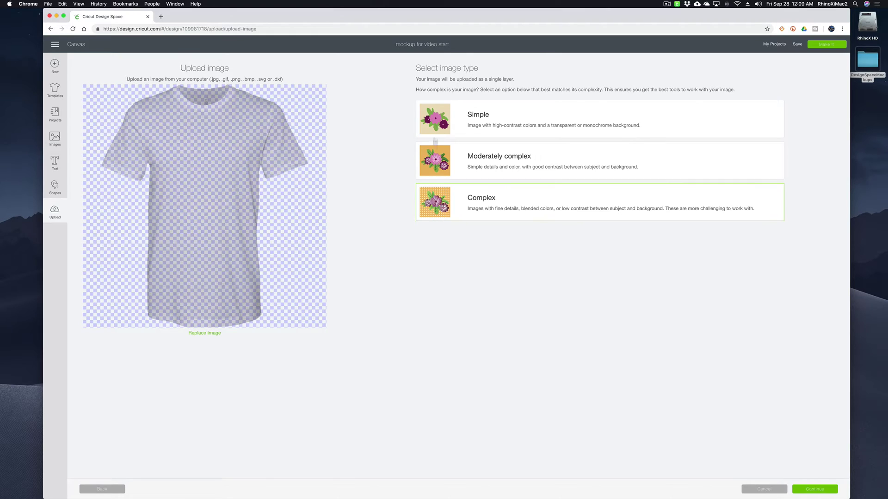
{"action": "left_click", "coordinate": [822, 490]}
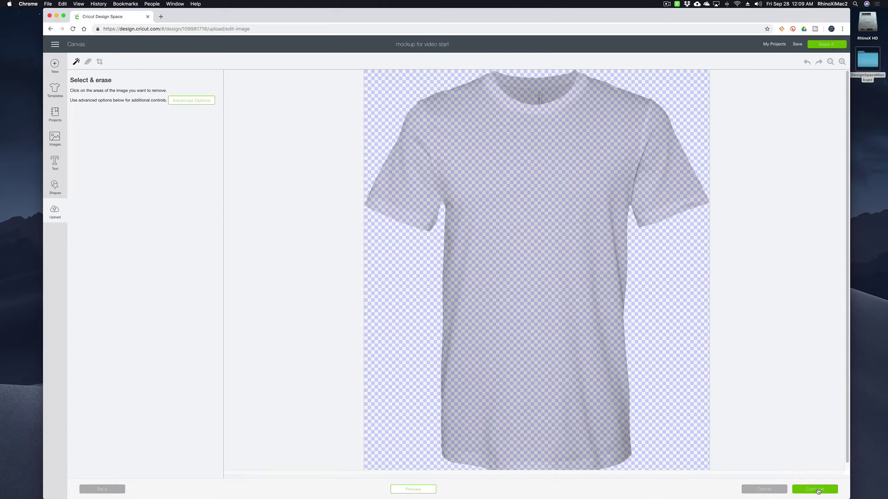
{"action": "left_click", "coordinate": [816, 490]}
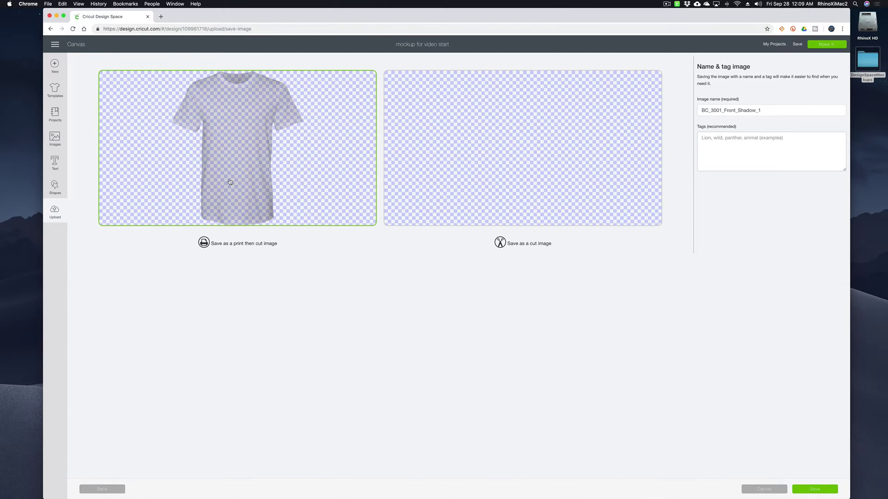
{"action": "left_click", "coordinate": [808, 490]}
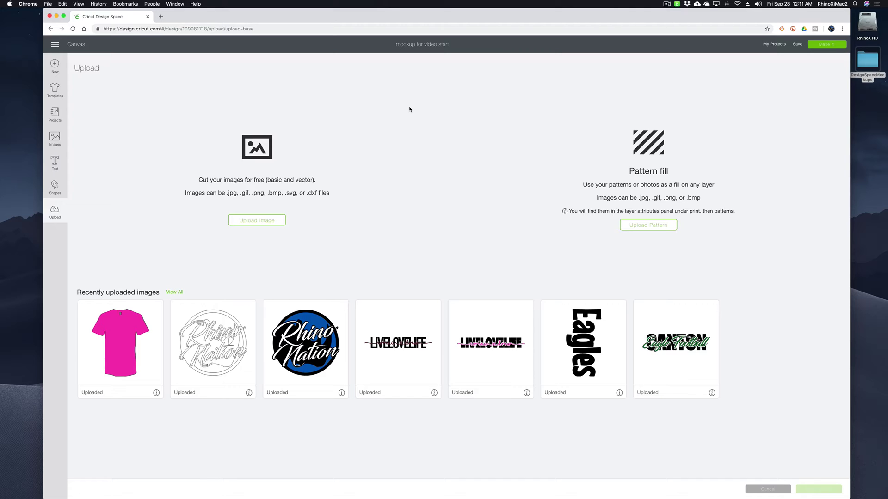
Upload BC_3001_Front_Shadow_1.png as a pattern fill and save it under its file name
{"action": "left_click", "coordinate": [640, 226]}
{"action": "key", "text": "super+Tab"}
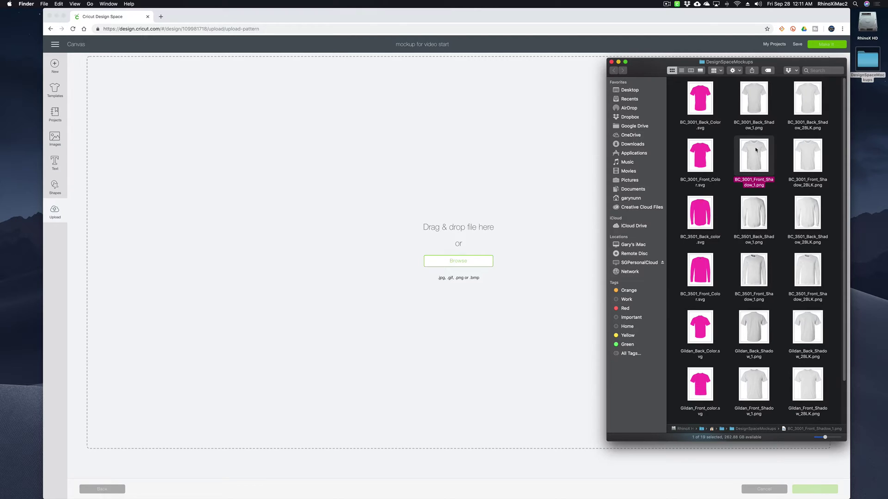
{"action": "left_click_drag", "start_coordinate": [752, 167], "coordinate": [466, 266]}
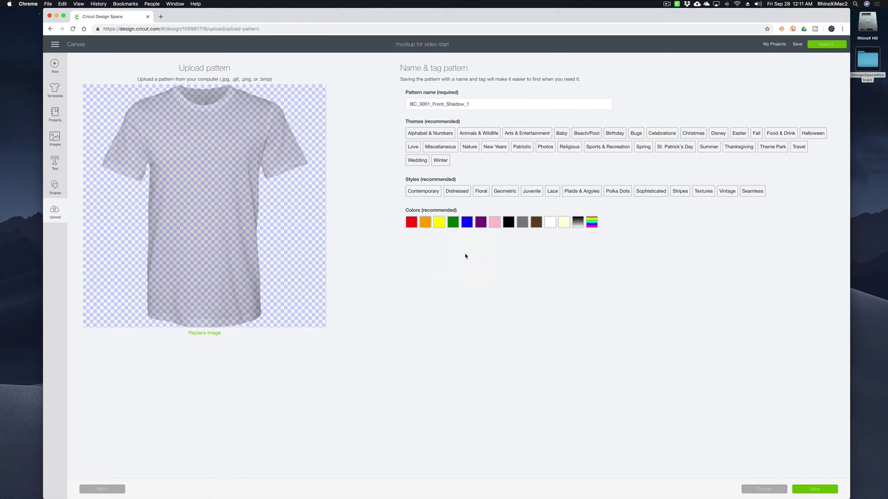
{"action": "left_click", "coordinate": [818, 489]}
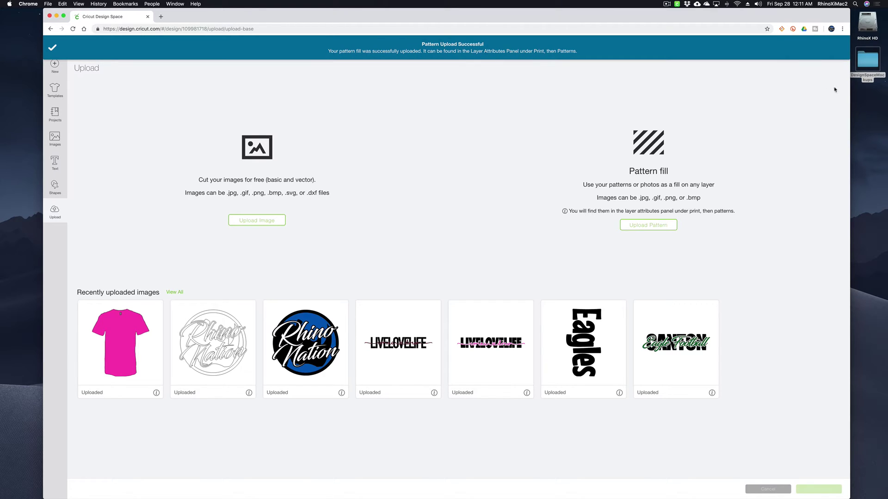
Upload BC_3001_Front_Shadow_2BLK.png from the DesignSpaceMockups folder as a second pattern fill and save it
{"action": "left_click", "coordinate": [651, 226]}
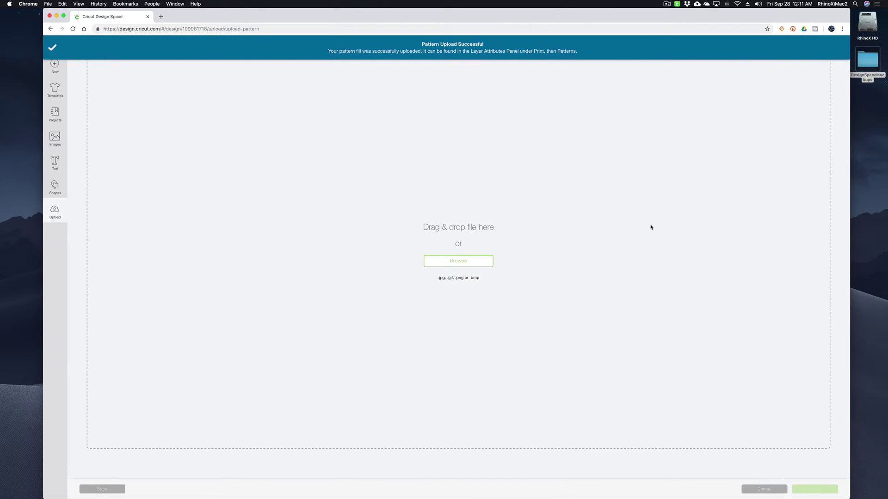
{"action": "left_click", "coordinate": [865, 58]}
{"action": "double_click", "coordinate": [865, 58]}
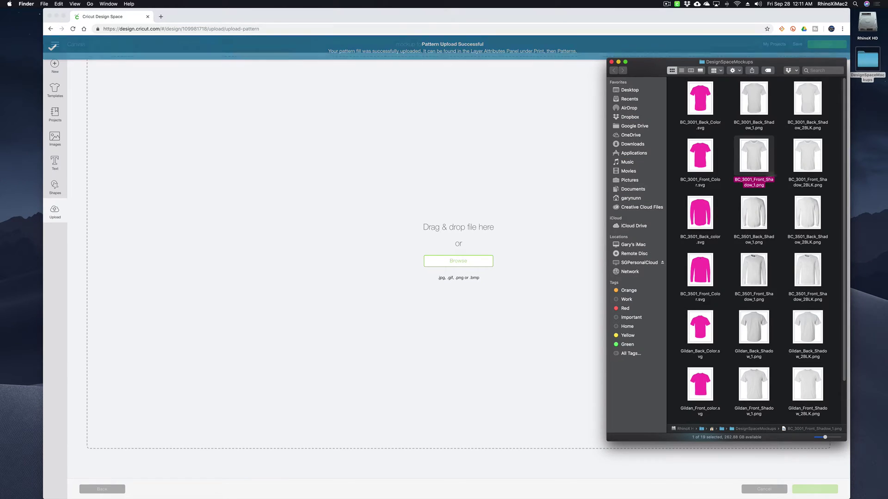
{"action": "left_click_drag", "start_coordinate": [807, 159], "coordinate": [458, 262]}
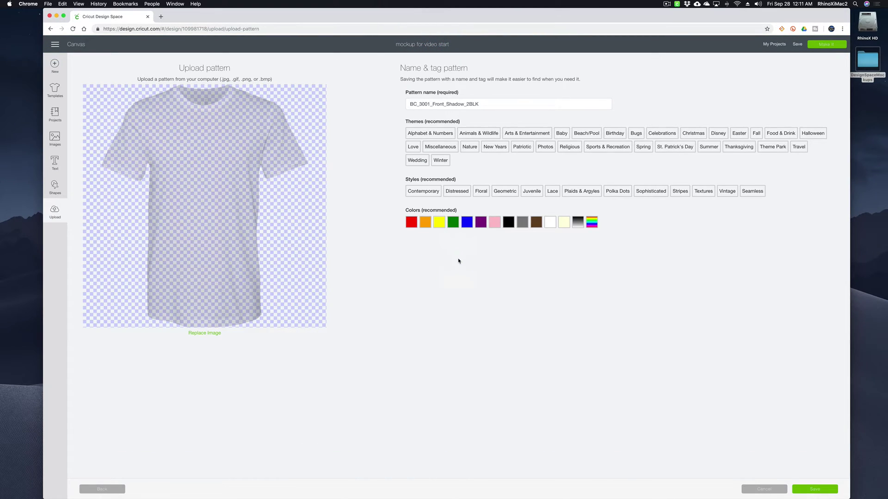
{"action": "left_click", "coordinate": [815, 489]}
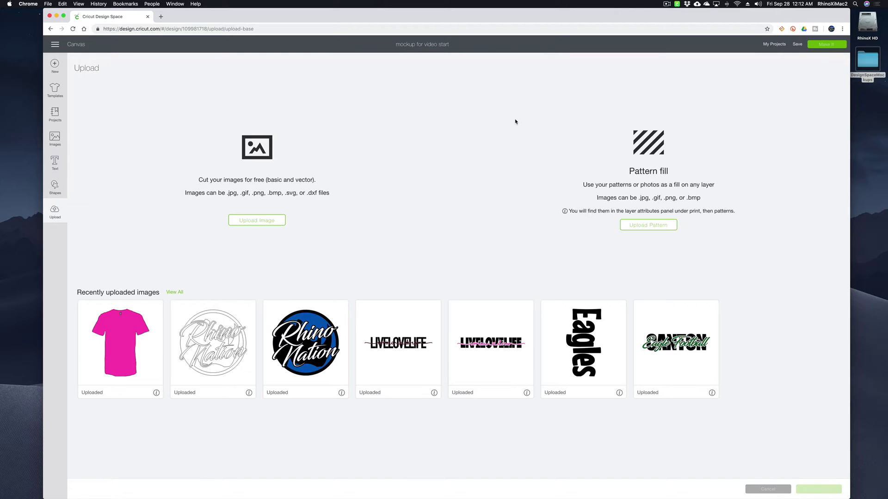
Insert the uploaded pink T-shirt into the untitled project, enlarge it to about 13.2 by 15.7 inches and center it in view
{"action": "left_click", "coordinate": [120, 342]}
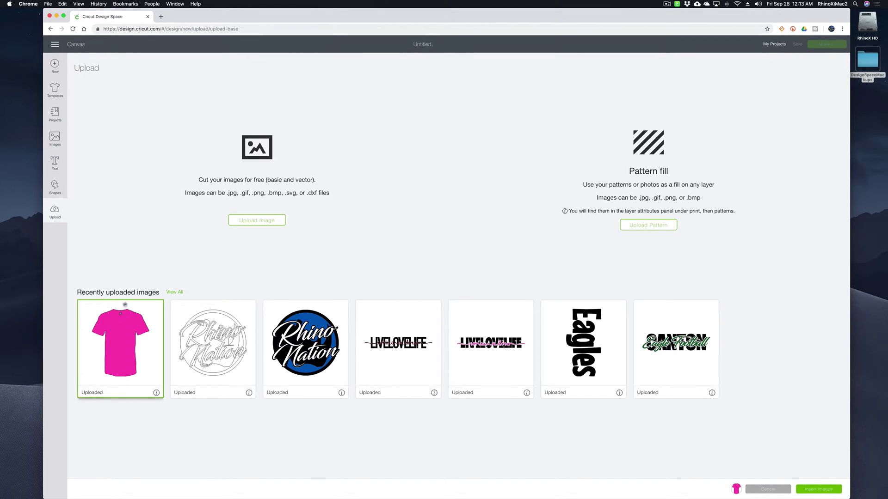
{"action": "left_click", "coordinate": [830, 489]}
{"action": "left_click_drag", "start_coordinate": [235, 254], "coordinate": [345, 184]}
{"action": "left_click_drag", "start_coordinate": [434, 277], "coordinate": [619, 487]}
{"action": "left_click_drag", "start_coordinate": [473, 361], "coordinate": [434, 357]}
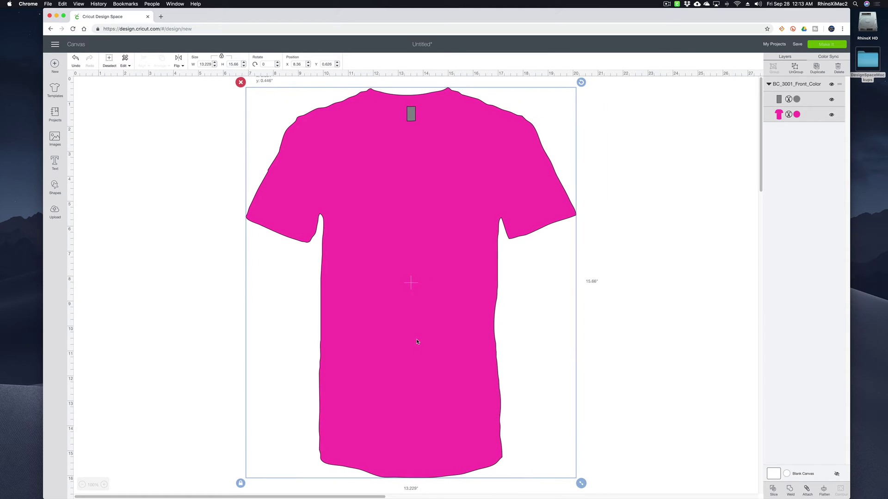